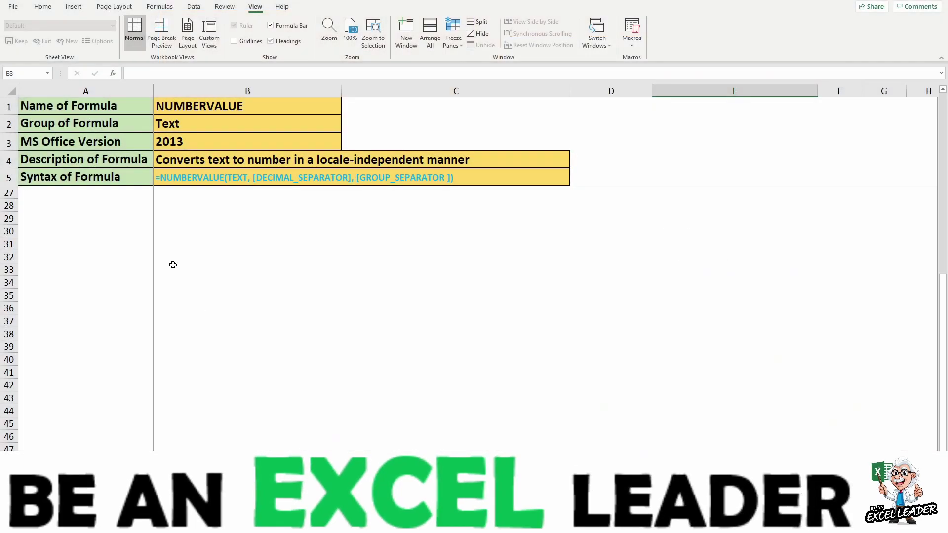
Review the formula name, group, Office version and description entries for NUMBERVALUE.
{"action": "left_click", "coordinate": [160, 109]}
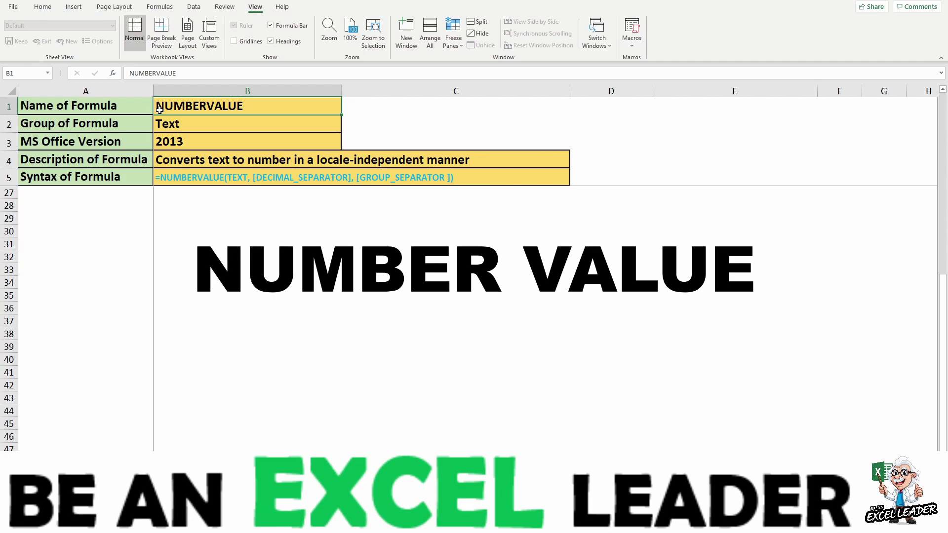
{"action": "key", "text": "Down"}
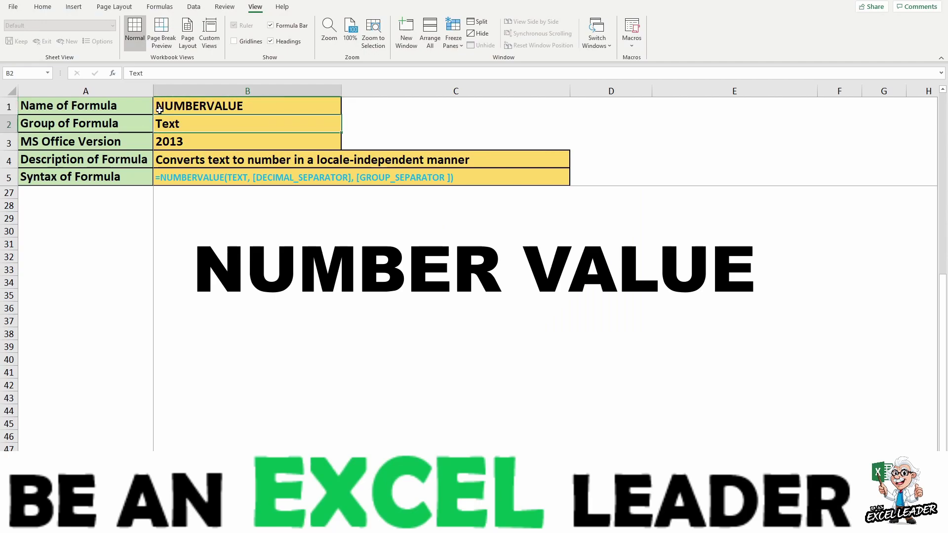
{"action": "key", "text": "Down"}
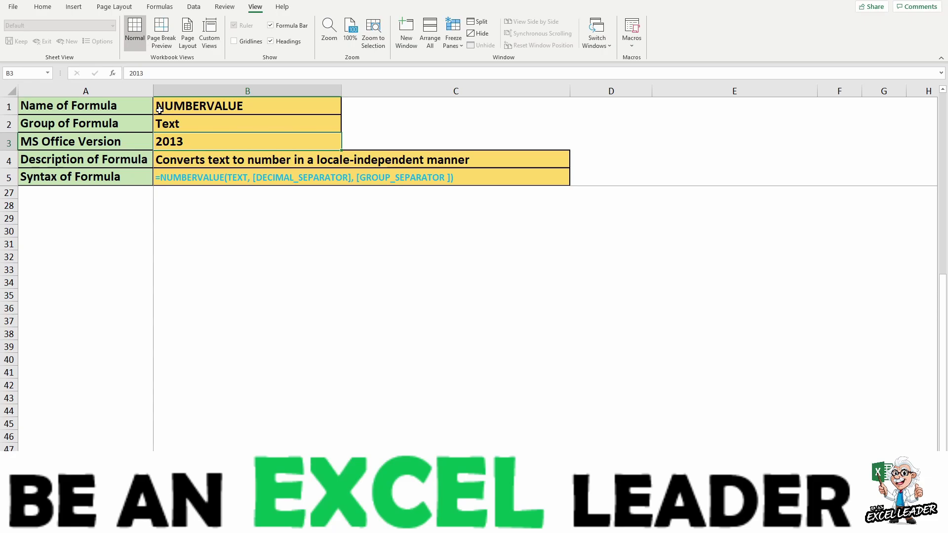
{"action": "key", "text": "Down"}
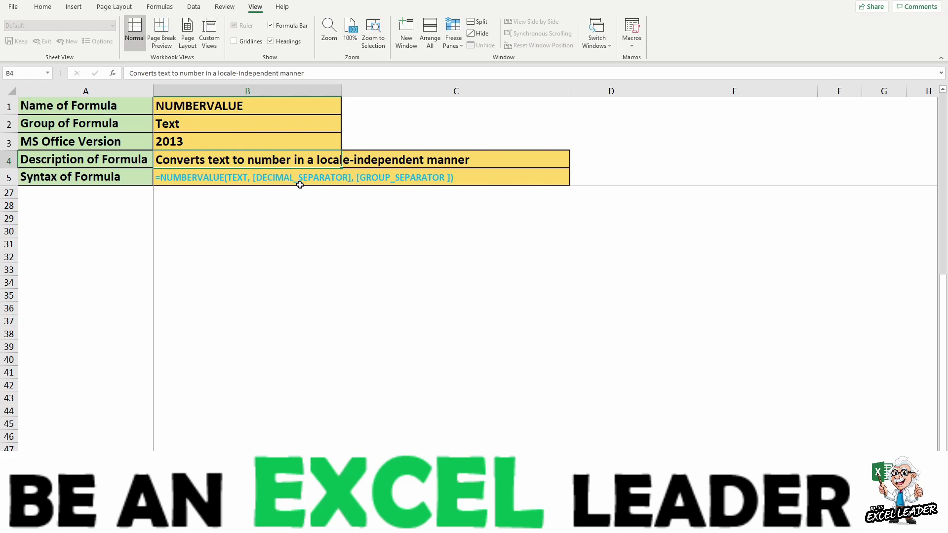
Start =NUMBERVALUE() in B28 and review its Decimal_separator and Group_separator arguments.
{"action": "left_click", "coordinate": [226, 194]}
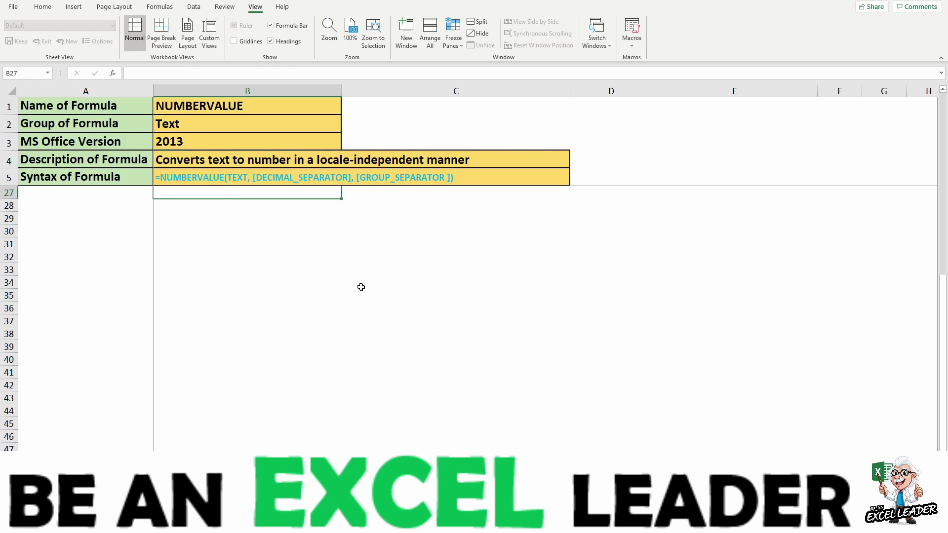
{"action": "key", "text": "Down"}
{"action": "type", "text": "="}
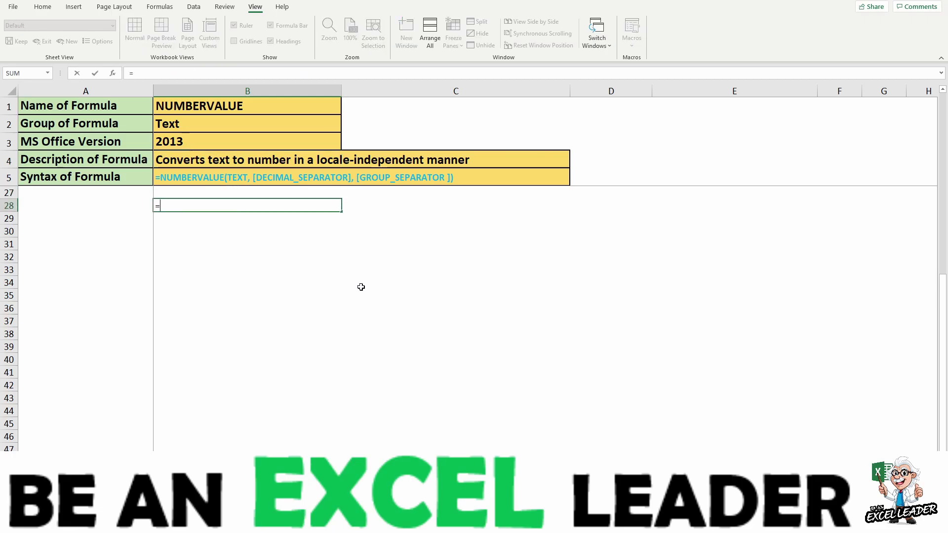
{"action": "type", "text": "NUMB"}
{"action": "key", "text": "Tab"}
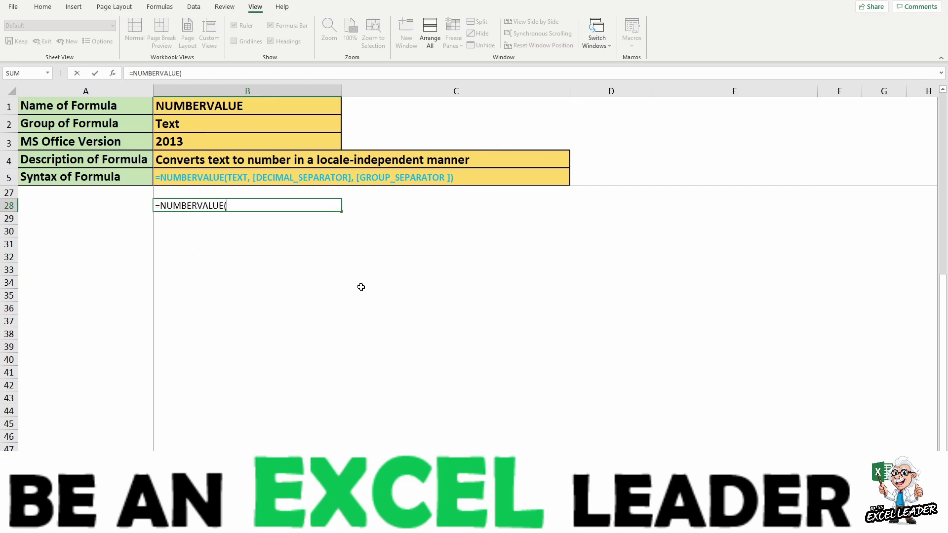
{"action": "key", "text": "ctrl+a"}
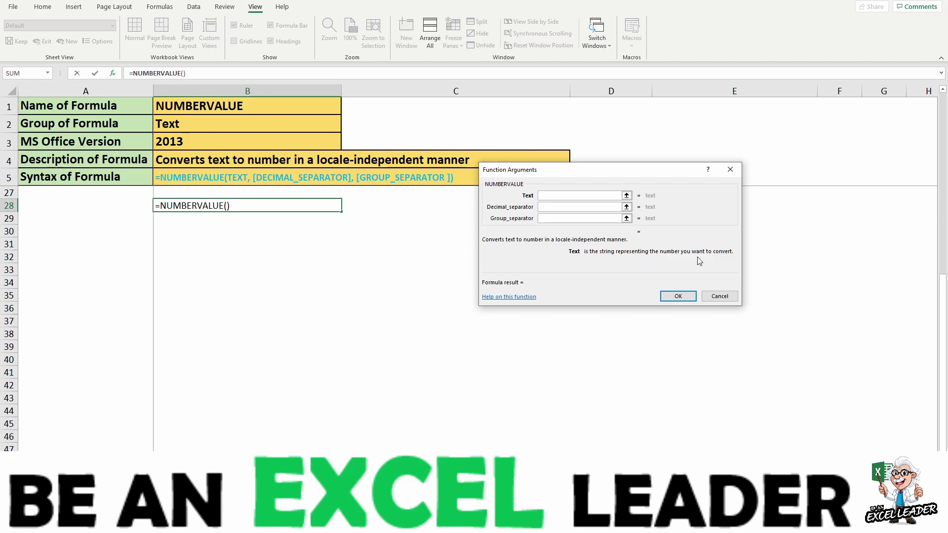
{"action": "left_click", "coordinate": [545, 206]}
{"action": "left_click", "coordinate": [552, 219]}
Abandon the B28 formula draft and return to the top of the practice table.
{"action": "left_click", "coordinate": [730, 169]}
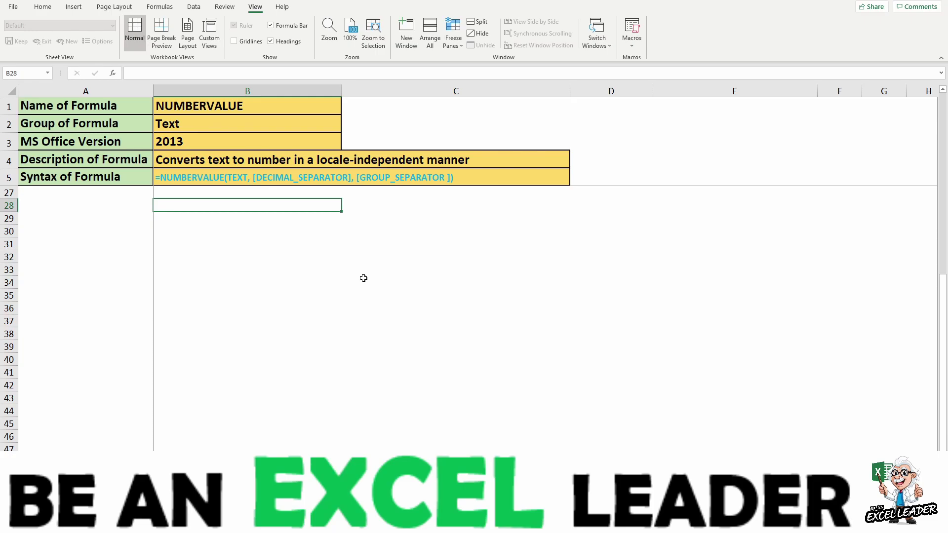
{"action": "scroll", "coordinate": [363, 278], "scroll_direction": "up", "scroll_amount": 1}
{"action": "scroll", "coordinate": [366, 268], "scroll_direction": "up", "scroll_amount": 5}
{"action": "scroll", "coordinate": [367, 268], "scroll_direction": "up", "scroll_amount": 1}
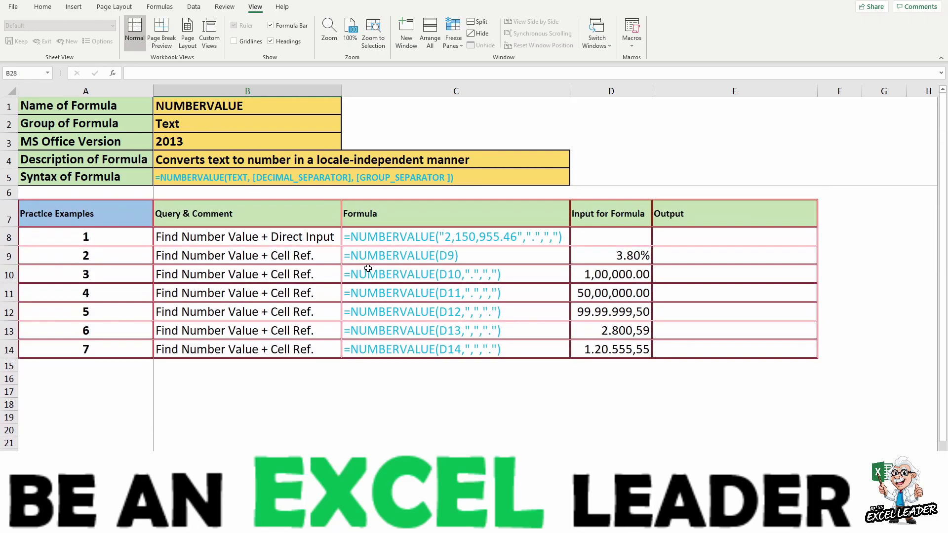
Enter =NUMBERVALUE("2,150,955.46",".",",") in E8 to get 2150955.46.
{"action": "left_click", "coordinate": [685, 239]}
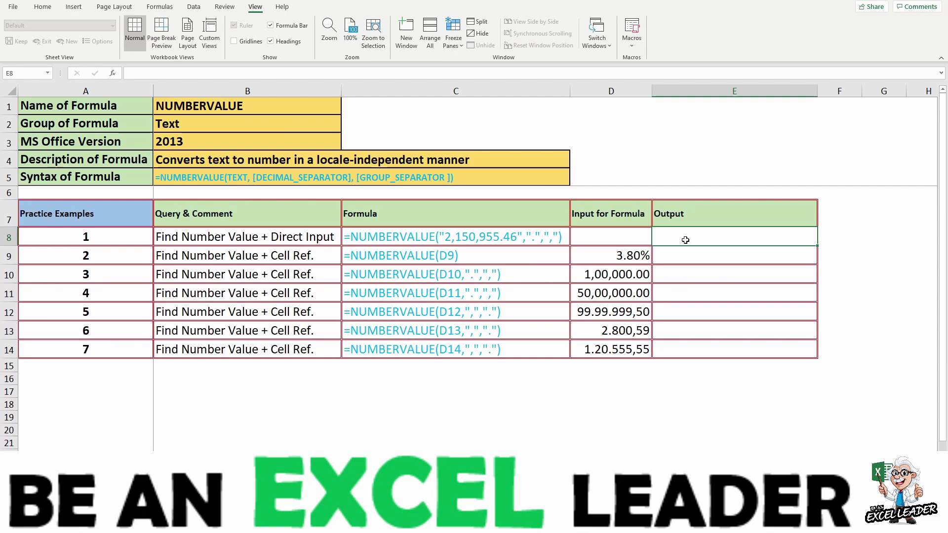
{"action": "type", "text": "=N"}
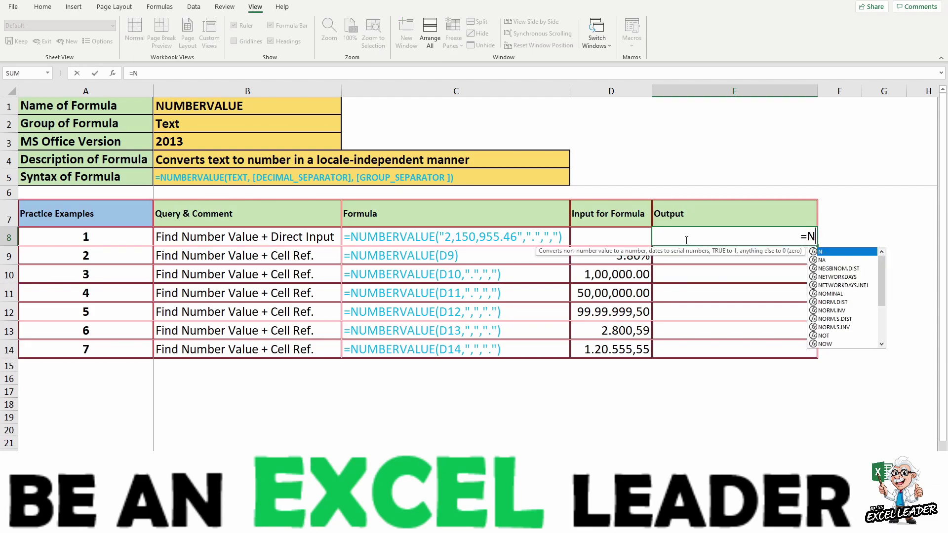
{"action": "type", "text": "UM"}
{"action": "key", "text": "Tab"}
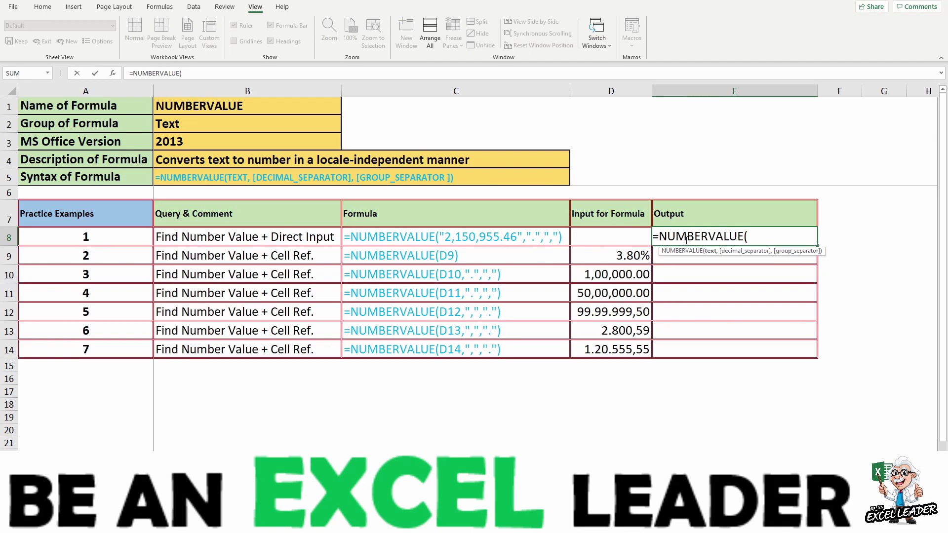
{"action": "type", "text": "\""}
{"action": "type", "text": "2,"}
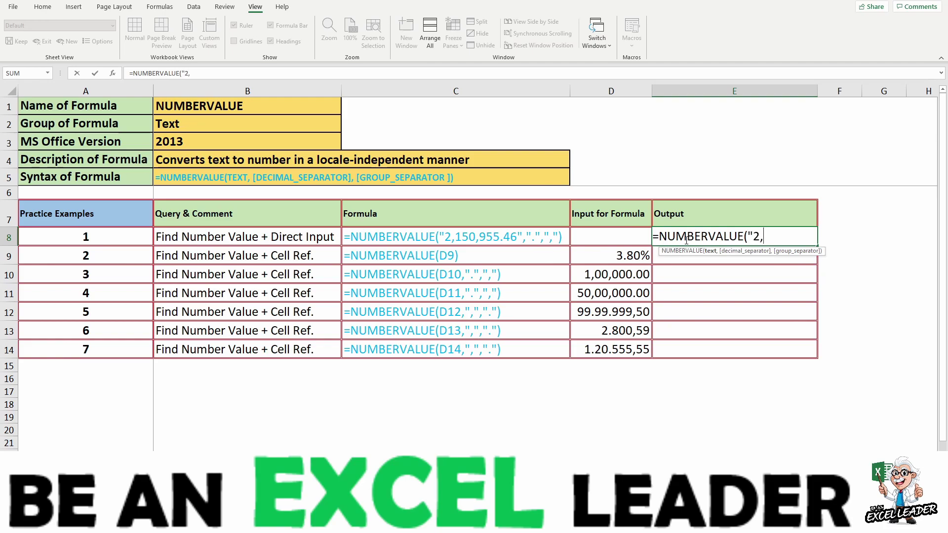
{"action": "type", "text": "150"}
{"action": "type", "text": ",955"}
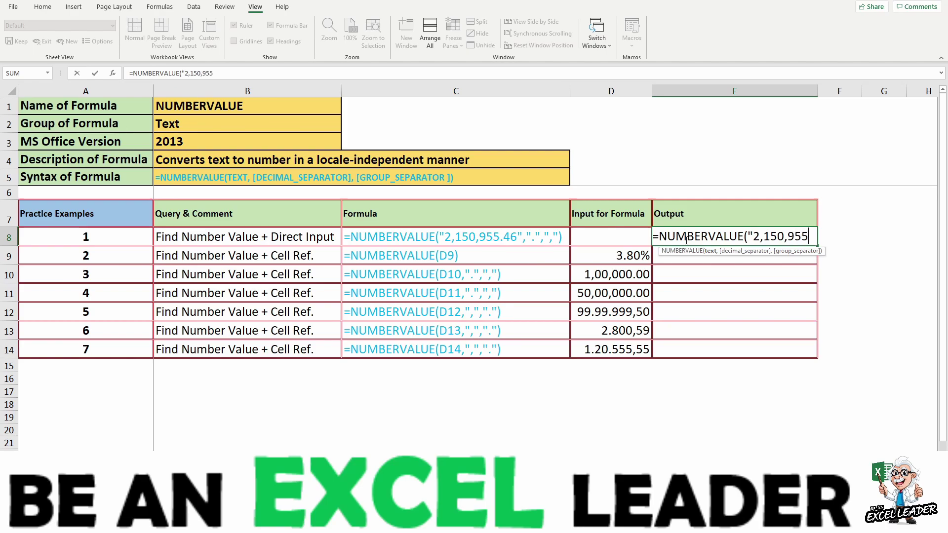
{"action": "type", "text": ".46"}
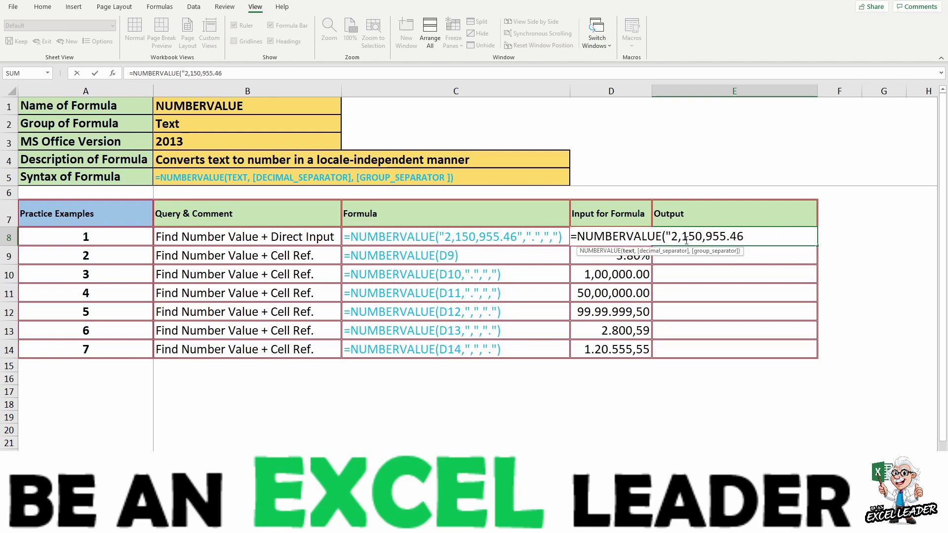
{"action": "type", "text": "\","}
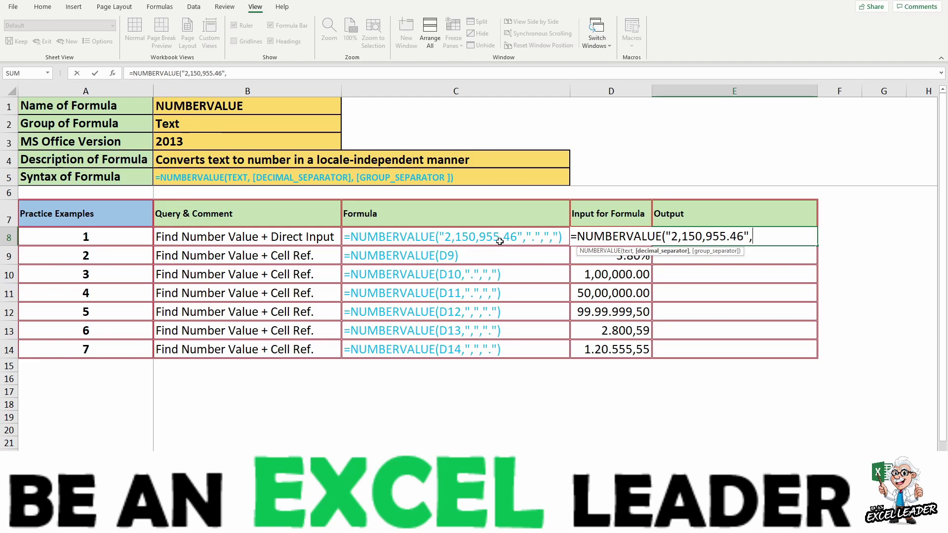
{"action": "type", "text": "\"."}
{"action": "type", "text": "\","}
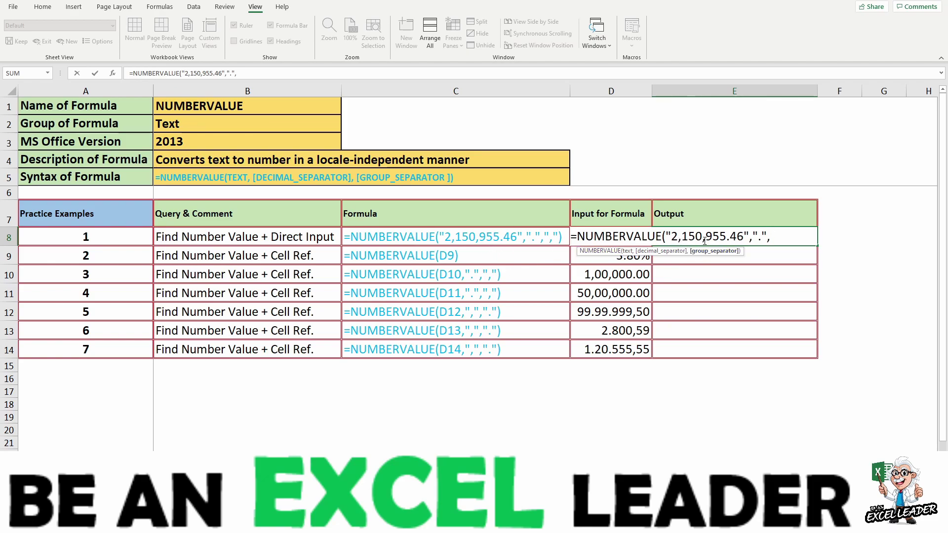
{"action": "type", "text": "\""}
{"action": "type", "text": ",\""}
{"action": "type", "text": ")"}
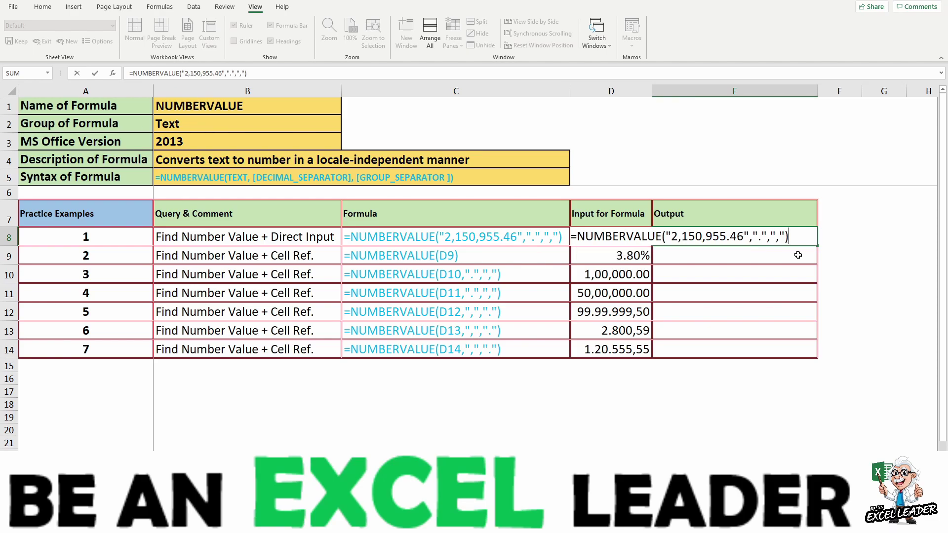
{"action": "key", "text": "Return"}
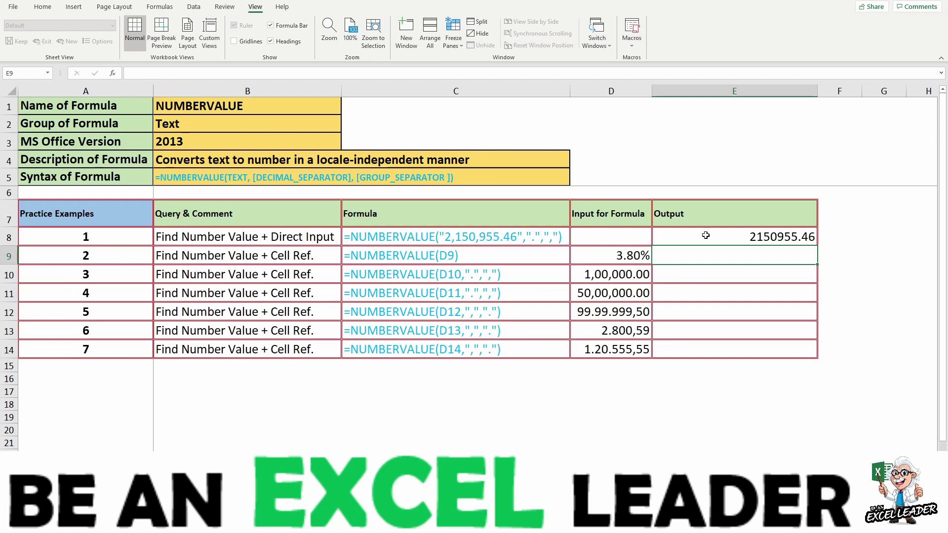
Check E8's formula and undo an accidental move of its result into E9.
{"action": "left_click", "coordinate": [760, 240]}
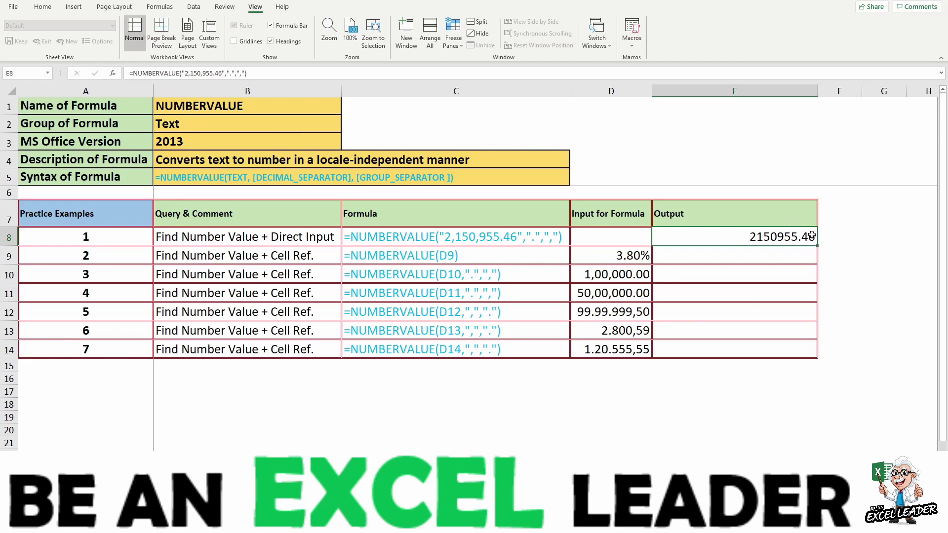
{"action": "left_click", "coordinate": [814, 246]}
{"action": "left_click_drag", "start_coordinate": [814, 246], "coordinate": [815, 248]}
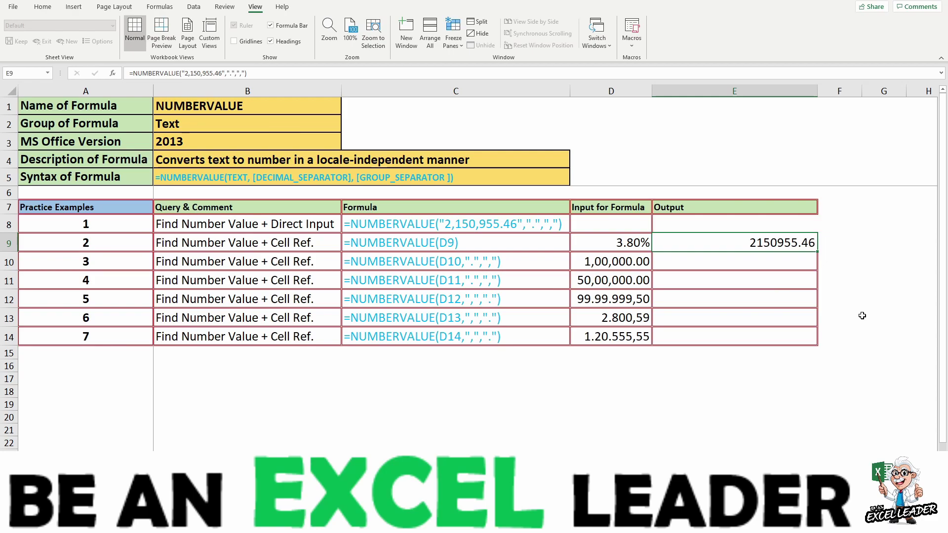
{"action": "key", "text": "ctrl+z"}
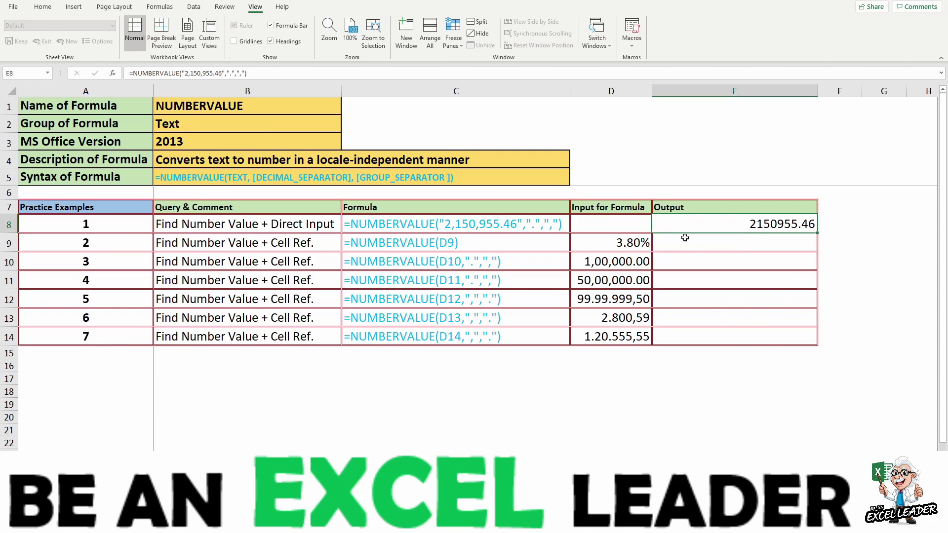
Enter =NUMBERVALUE(D9) in E9, converting 3.80% to 0.038.
{"action": "left_click", "coordinate": [685, 237]}
{"action": "type", "text": "=NU"}
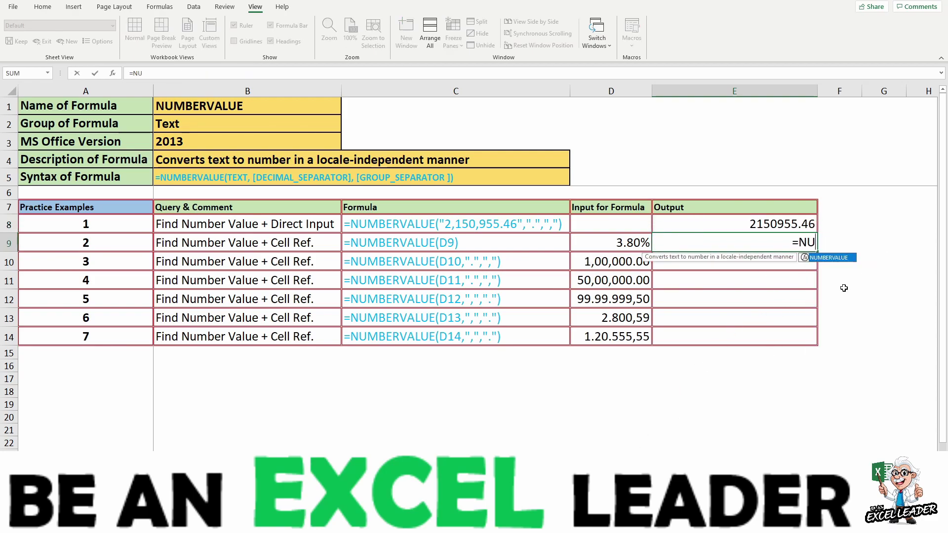
{"action": "type", "text": "M"}
{"action": "key", "text": "Tab"}
{"action": "key", "text": "Left"}
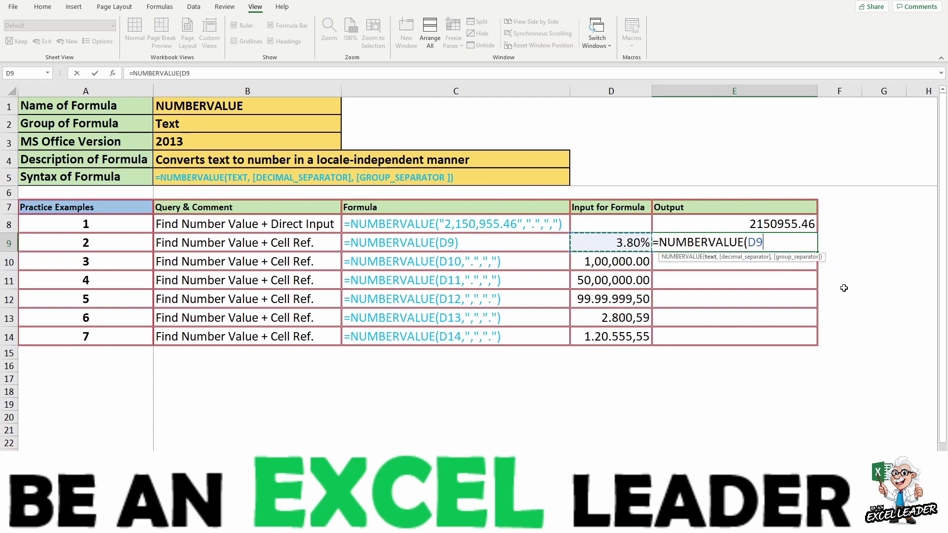
{"action": "type", "text": ")"}
{"action": "key", "text": "Return"}
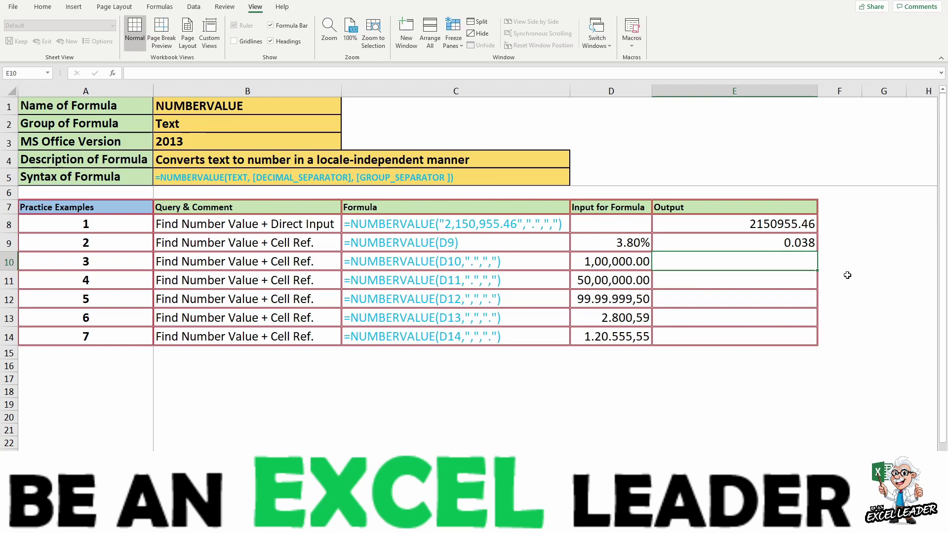
{"action": "key", "text": "Up"}
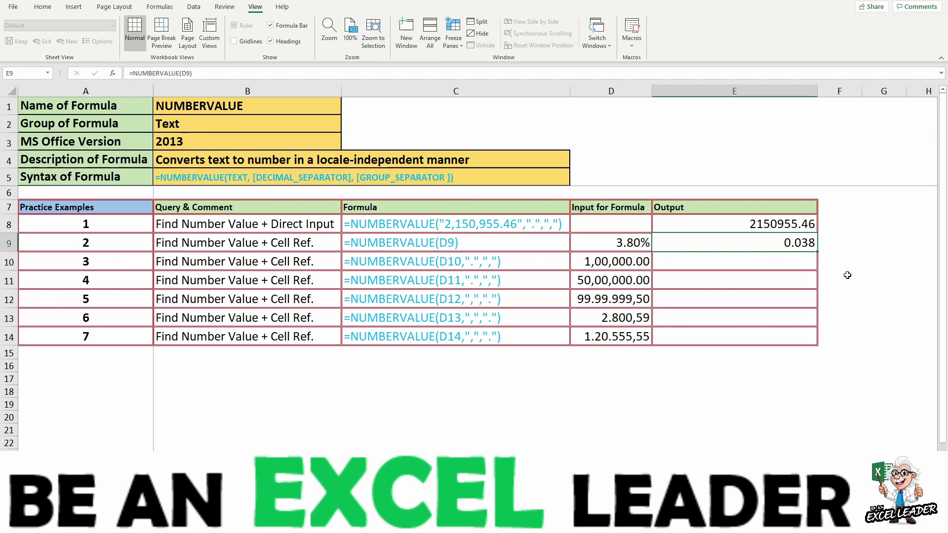
Enter =NUMBERVALUE(D10,".",",") in E10, turning 1,00,000.00 into 100000.
{"action": "key", "text": "Down"}
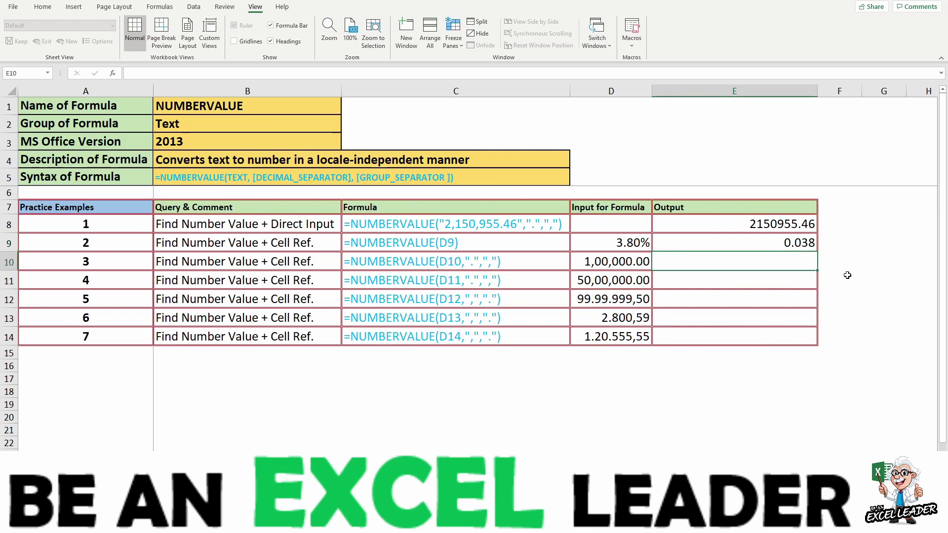
{"action": "type", "text": "=NUM"}
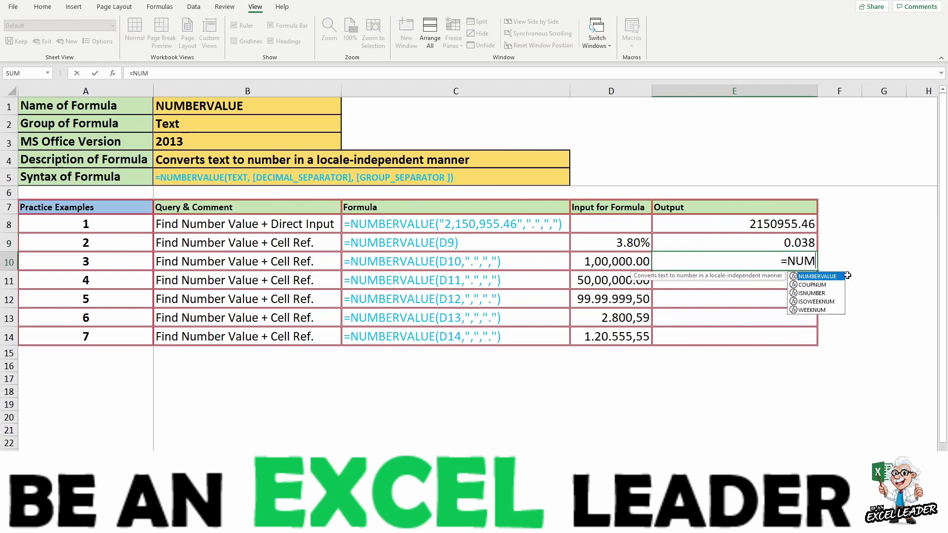
{"action": "key", "text": "Tab"}
{"action": "key", "text": "Left"}
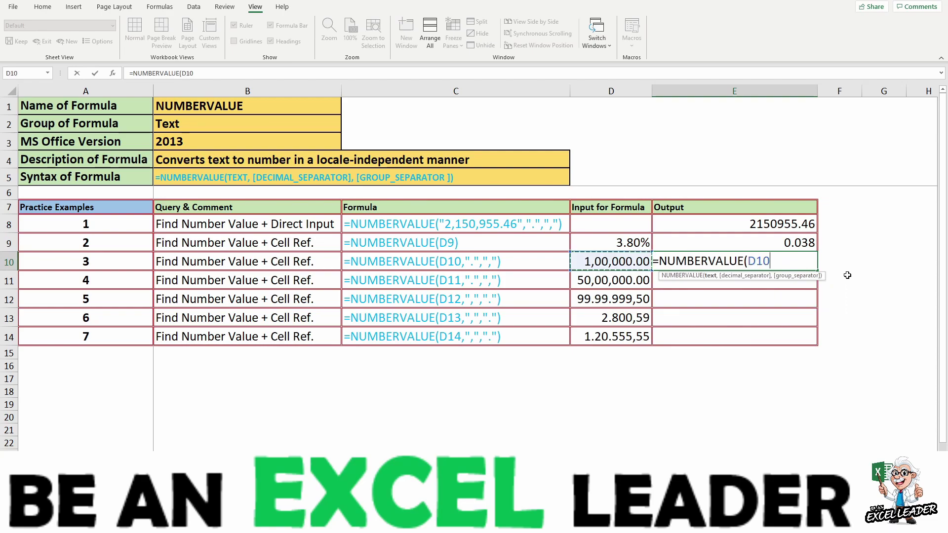
{"action": "type", "text": ","}
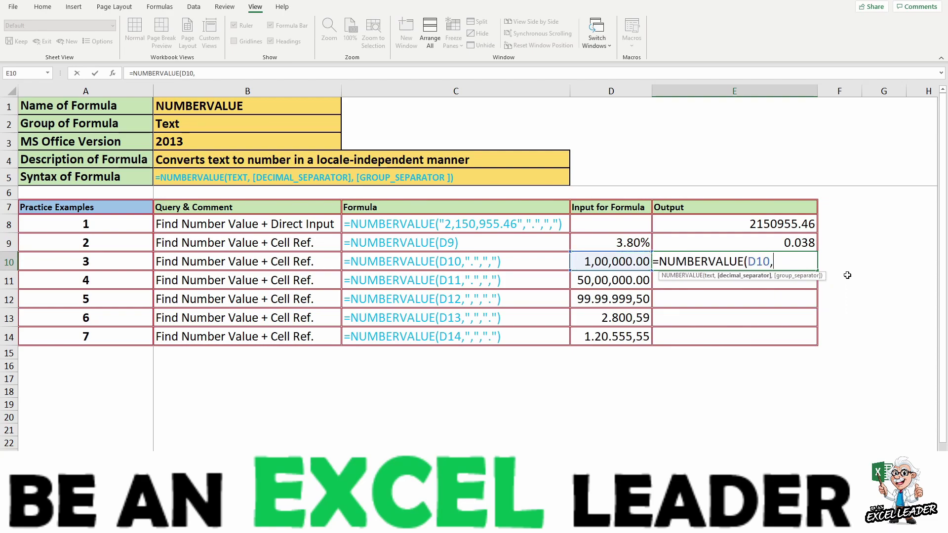
{"action": "type", "text": "\""}
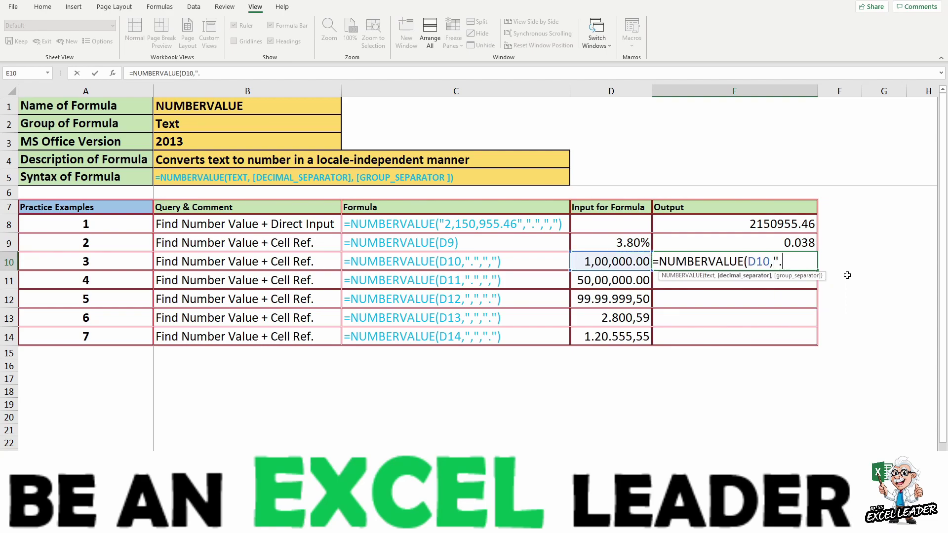
{"action": "type", "text": ".\","}
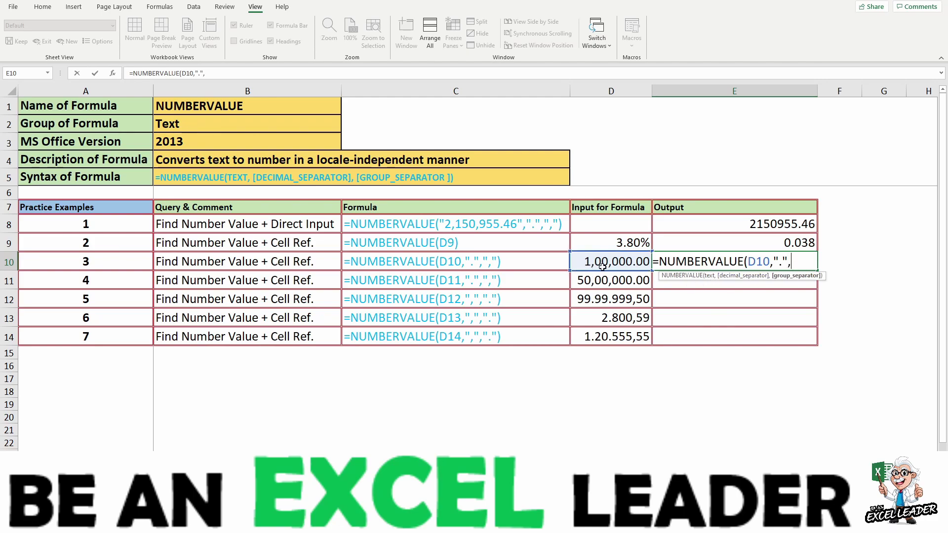
{"action": "type", "text": "\""}
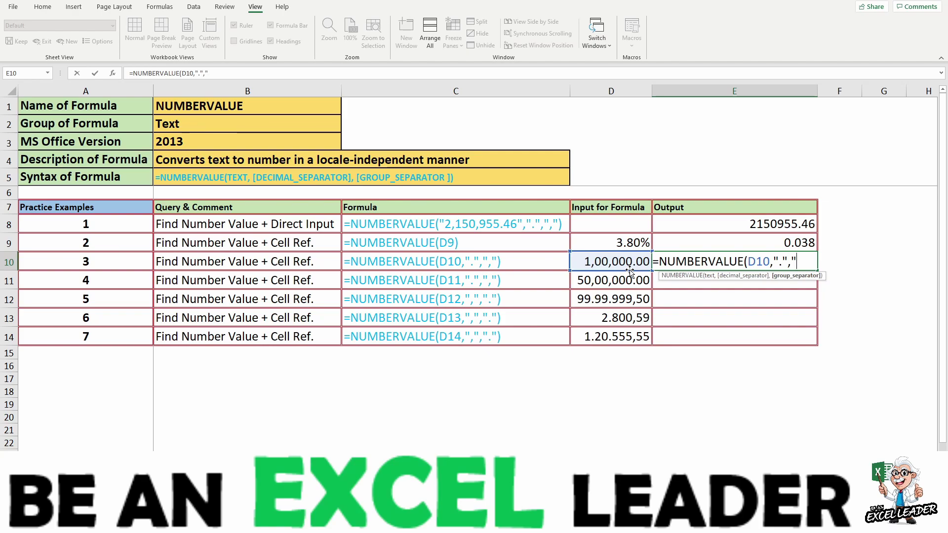
{"action": "type", "text": ",\")"}
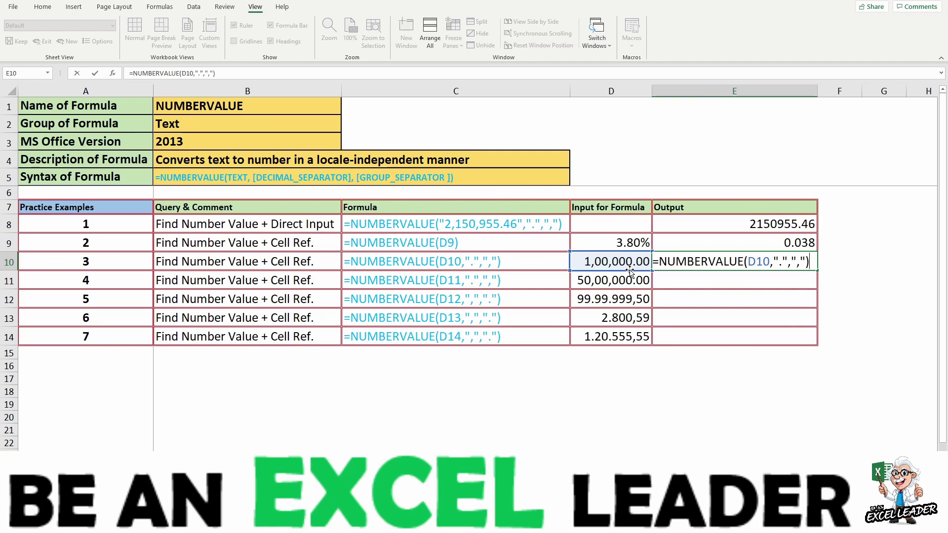
{"action": "key", "text": "Return"}
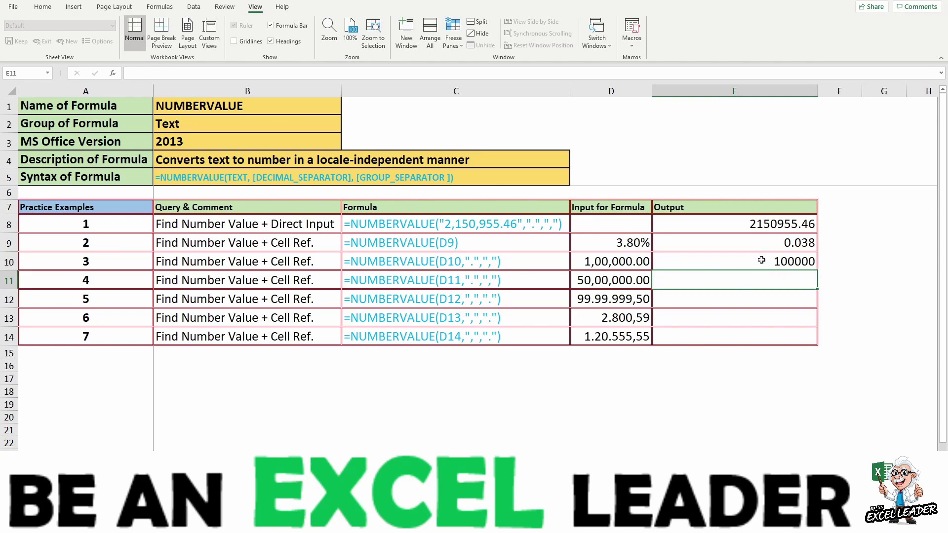
Copy the E10 formula into E11, converting 50,00,000.00 to 5000000.
{"action": "left_click", "coordinate": [790, 264]}
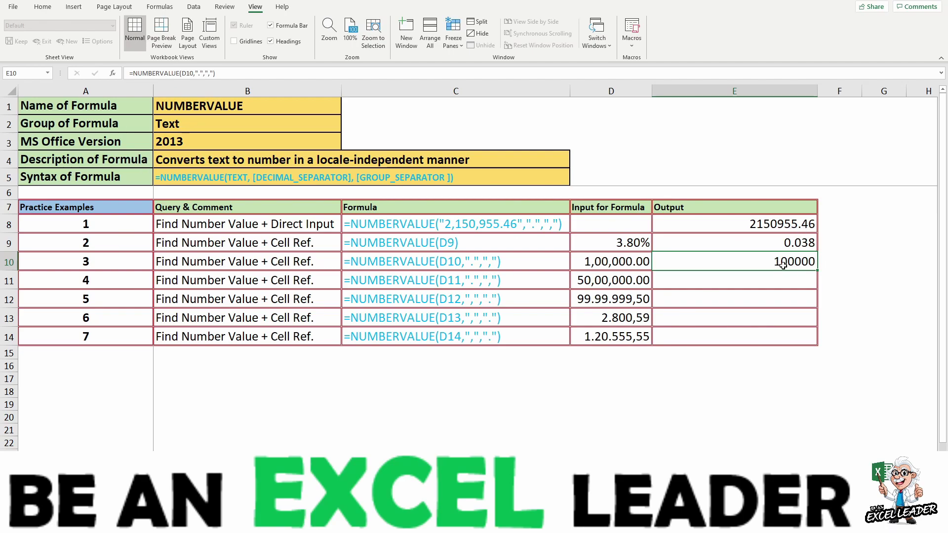
{"action": "key", "text": "ctrl+c"}
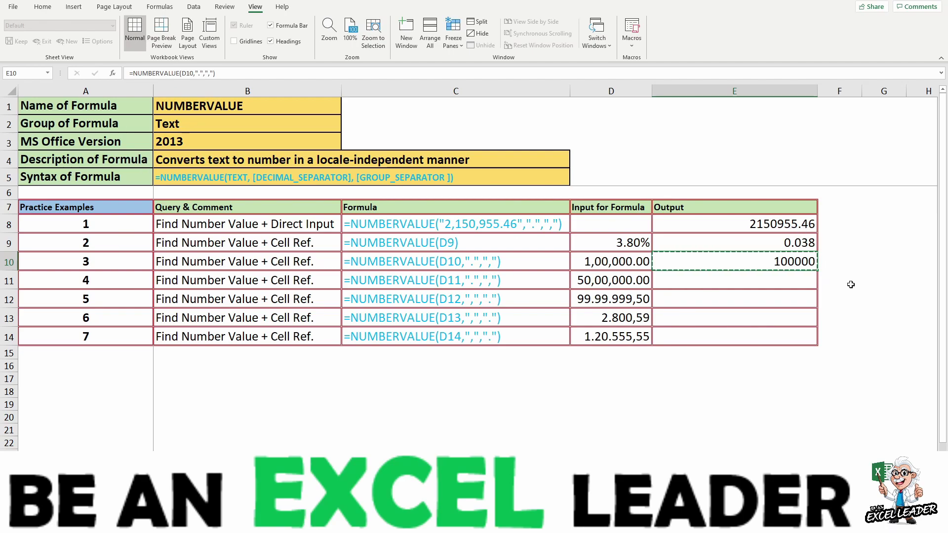
{"action": "key", "text": "Down"}
{"action": "key", "text": "Return"}
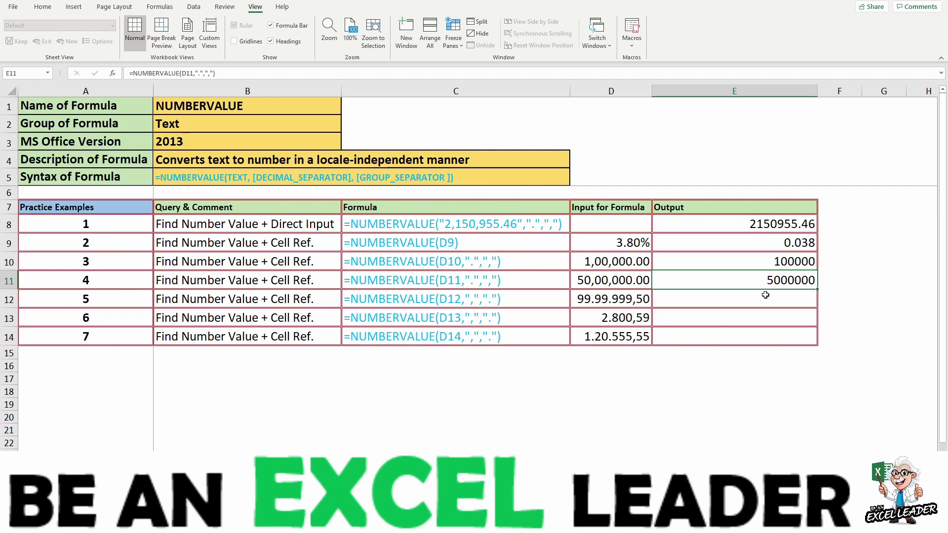
Enter =NUMBERVALUE(D12,",",".") in E12, turning 99.99.999,50 into 9999999.5.
{"action": "left_click", "coordinate": [764, 297]}
{"action": "type", "text": "="}
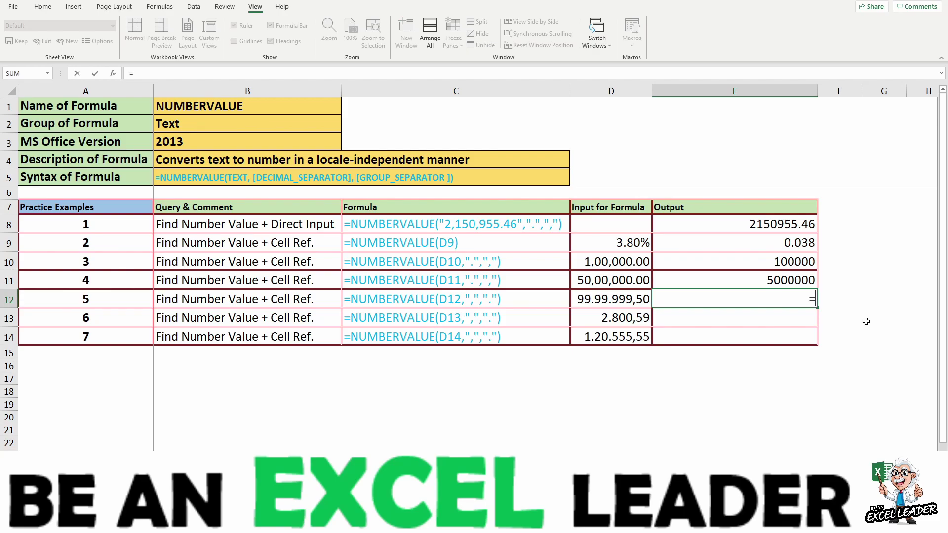
{"action": "type", "text": "NUM"}
{"action": "key", "text": "Tab"}
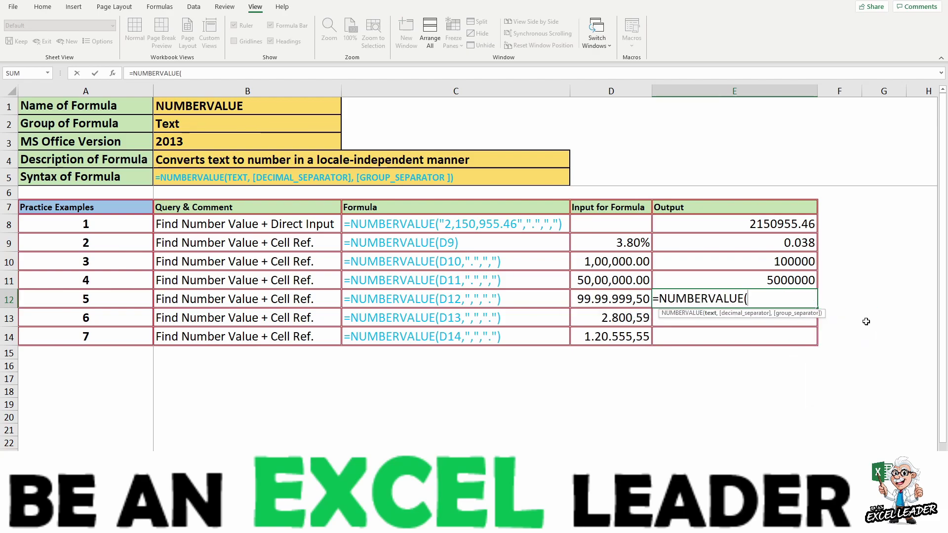
{"action": "key", "text": "Left"}
{"action": "type", "text": ","}
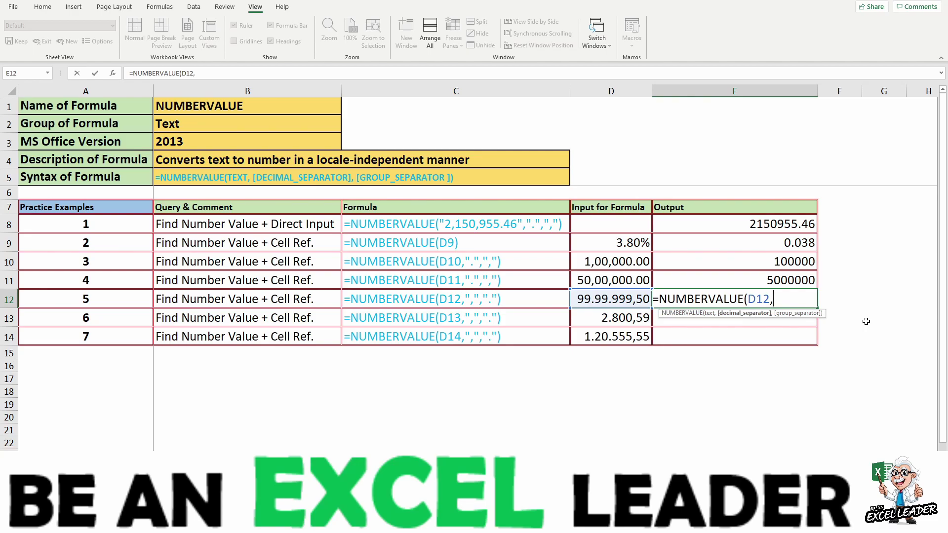
{"action": "type", "text": "\""}
{"action": "type", "text": ",\","}
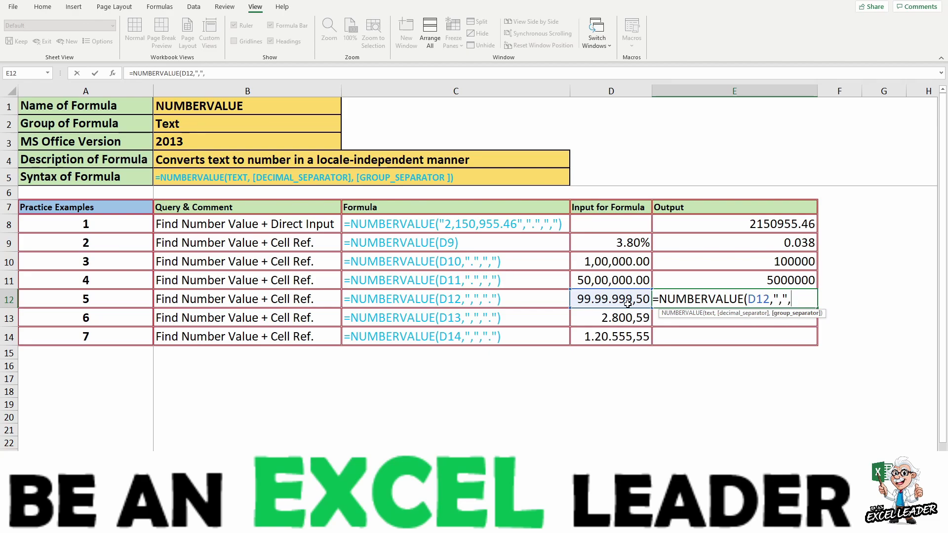
{"action": "type", "text": "\""}
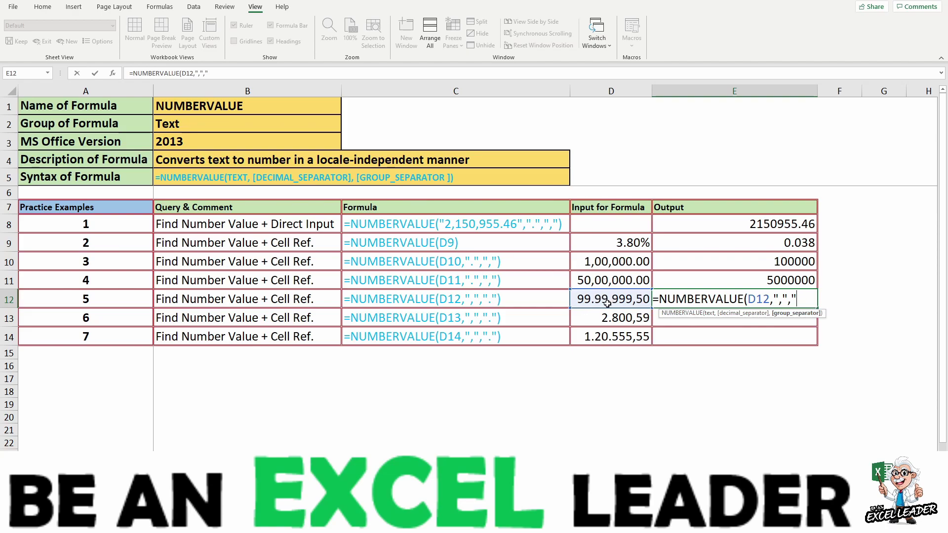
{"action": "type", "text": "."}
{"action": "type", "text": "\")"}
{"action": "key", "text": "Return"}
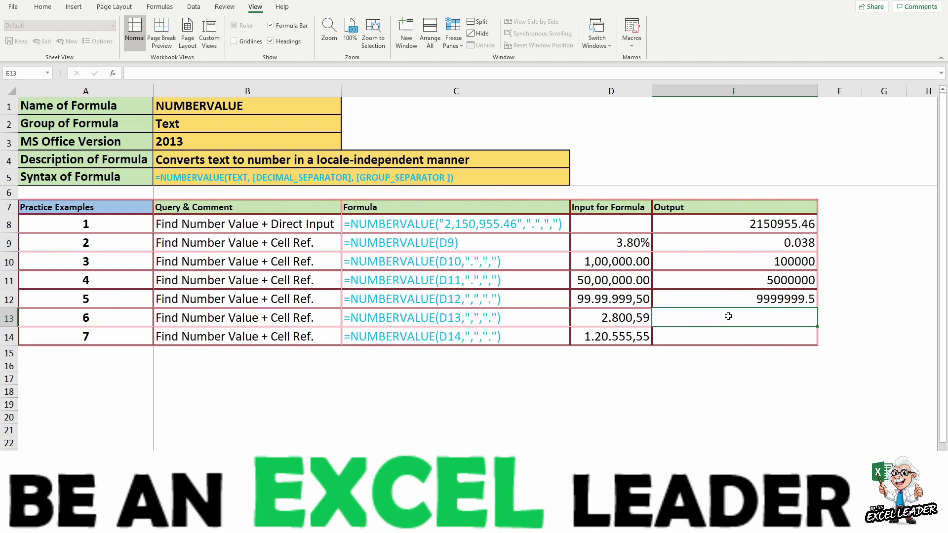
Copy the E12 formula down into E13 and E14, giving 2800.59 and 120555.55.
{"action": "left_click", "coordinate": [753, 301]}
{"action": "key", "text": "ctrl+c"}
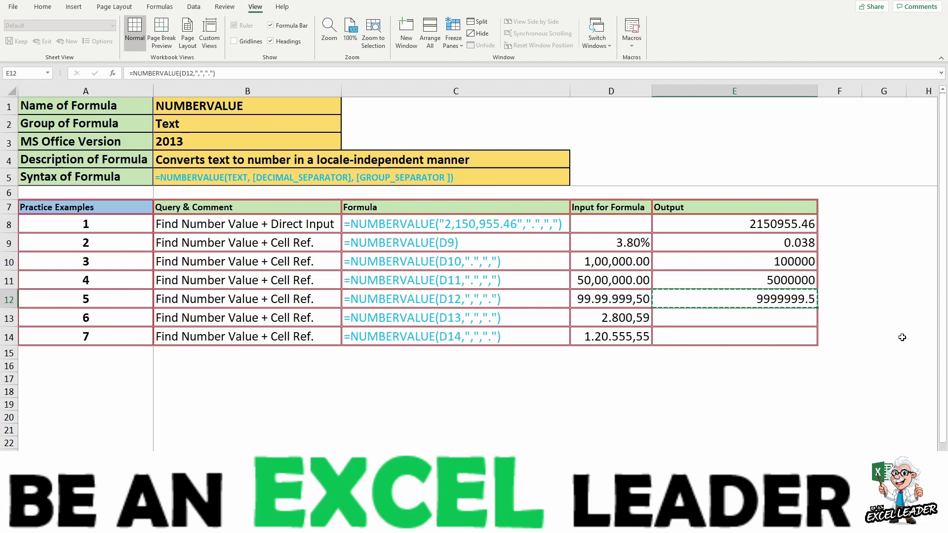
{"action": "key", "text": "Down"}
{"action": "key", "text": "Return"}
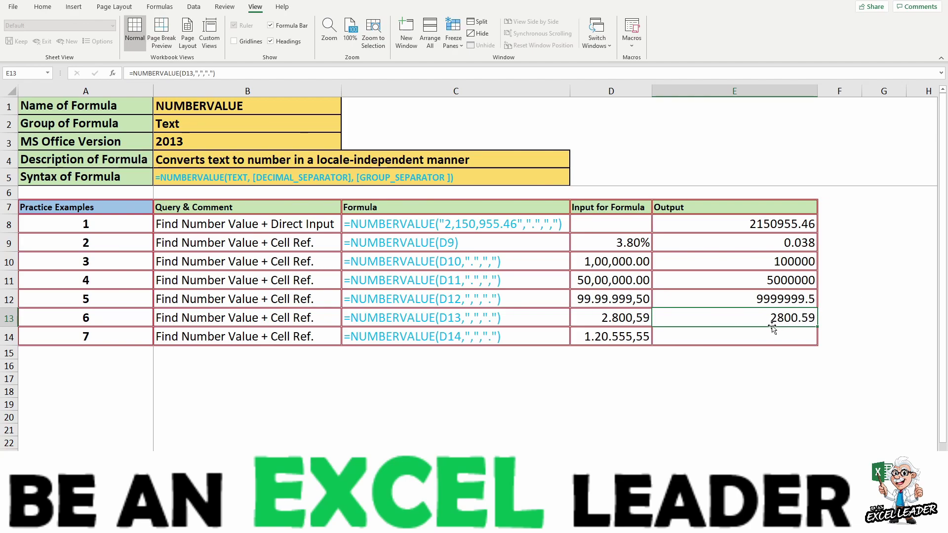
{"action": "key", "text": "ctrl+c"}
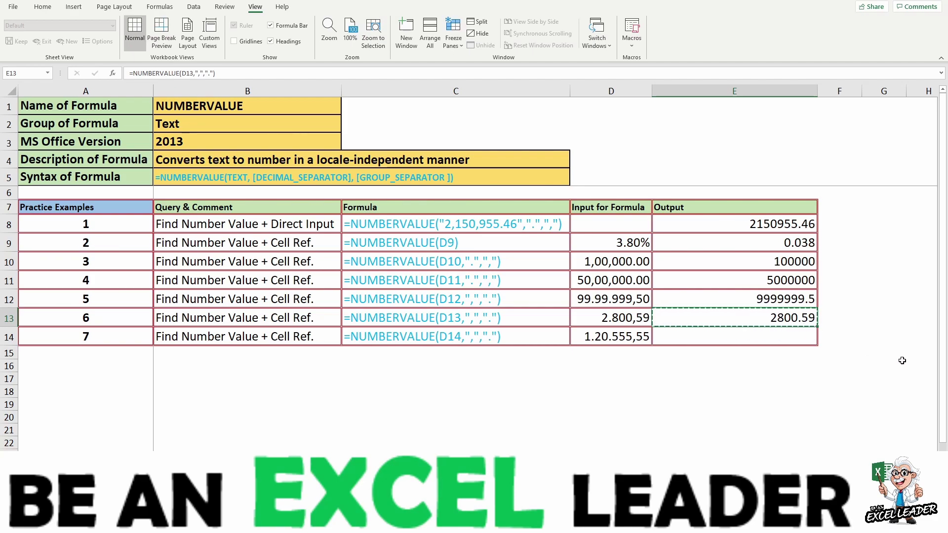
{"action": "key", "text": "Down"}
{"action": "key", "text": "Return"}
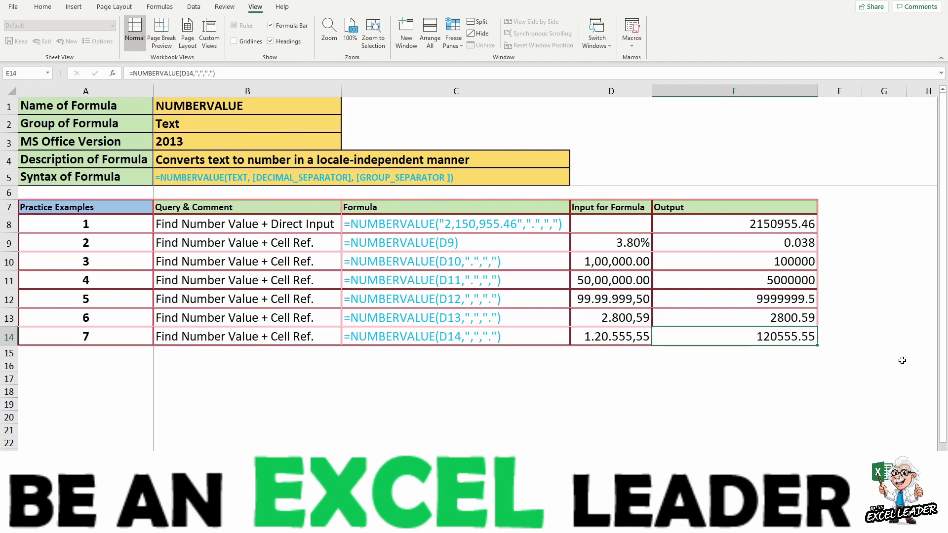